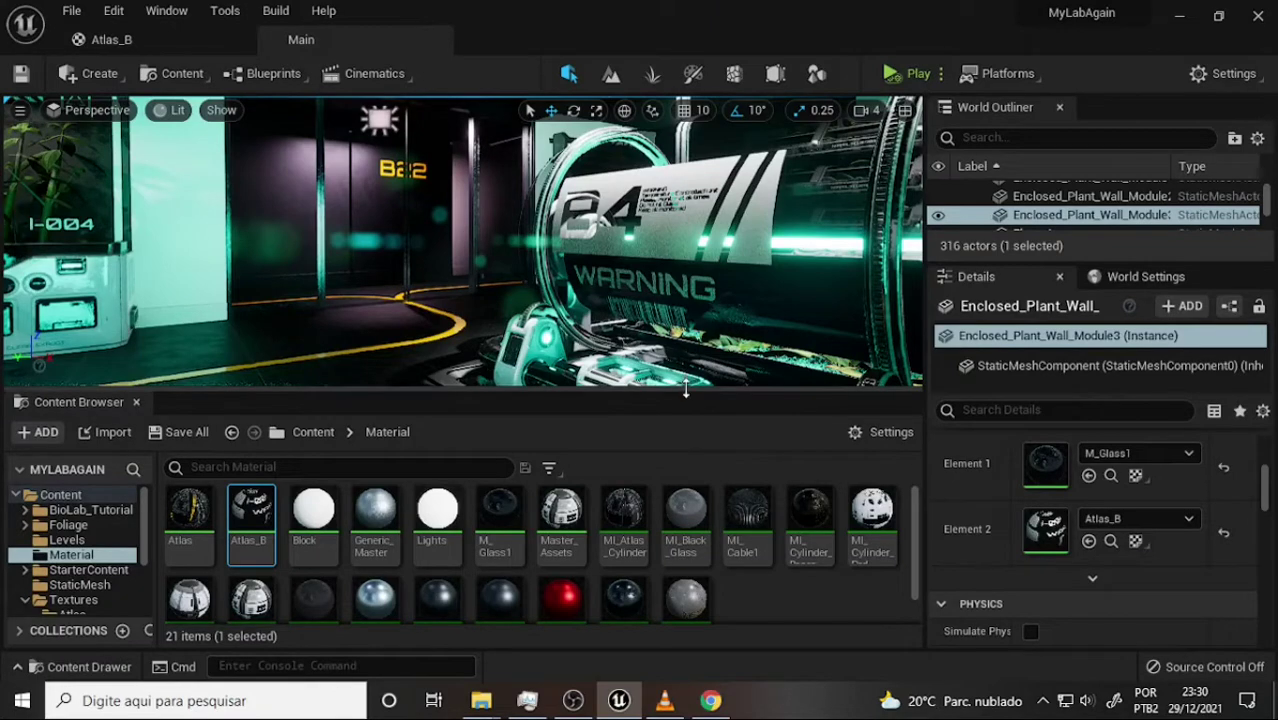
- Give the viewport more height and fly from the B4 WARNING pod toward the planters and B22 doorway
drag(688, 403, 696, 400)
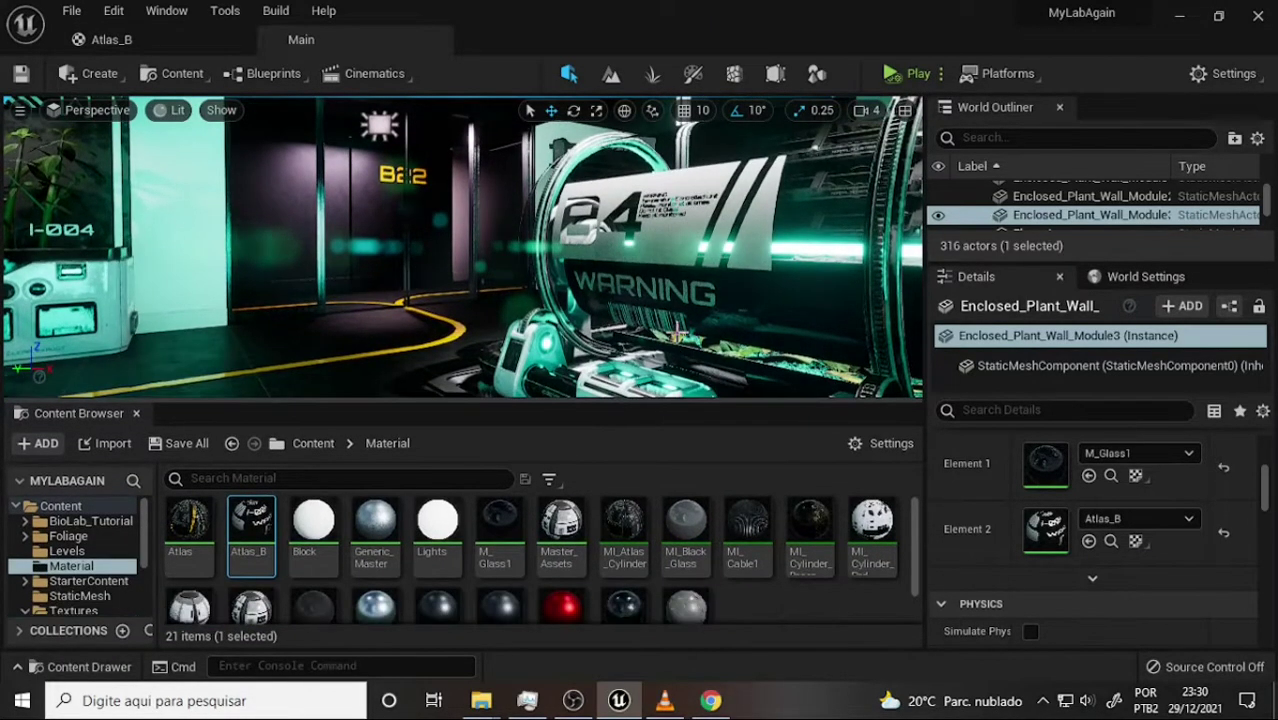
drag(678, 266, 678, 250)
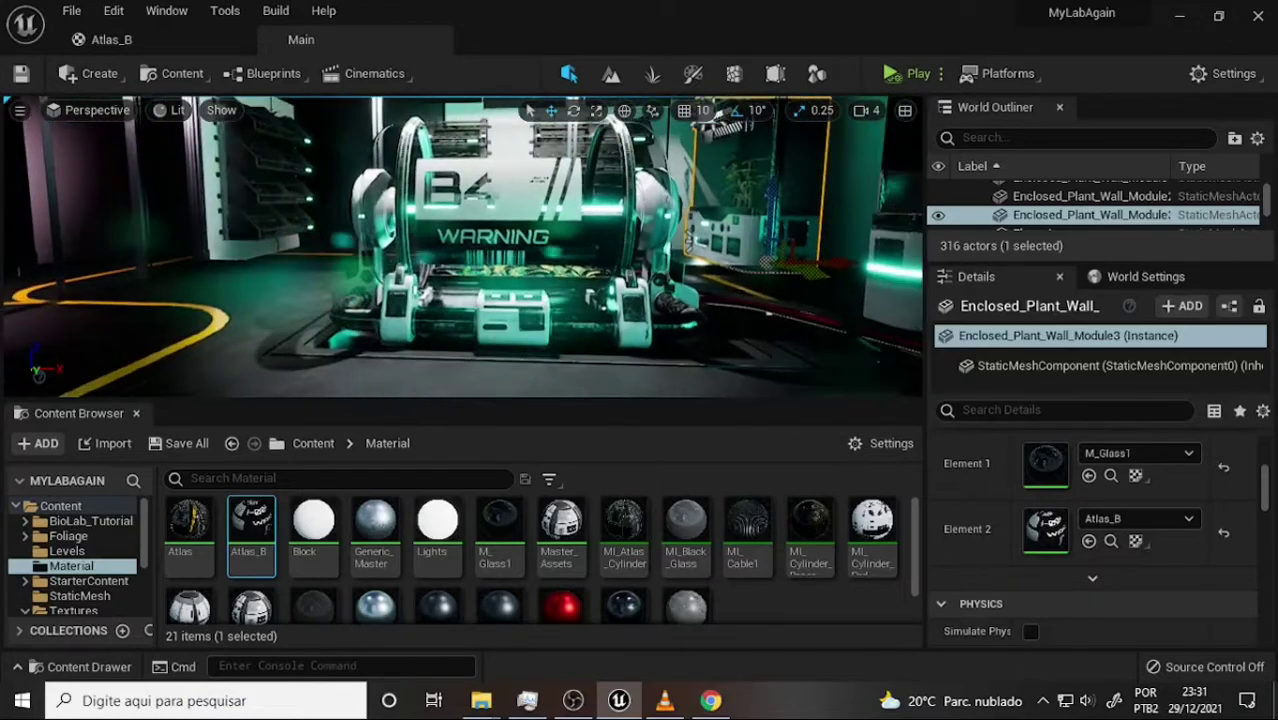
- Orbit the camera around the lab pod, then open the Atlas_B material in the Material Editor
right_drag(497, 210, 480, 185)
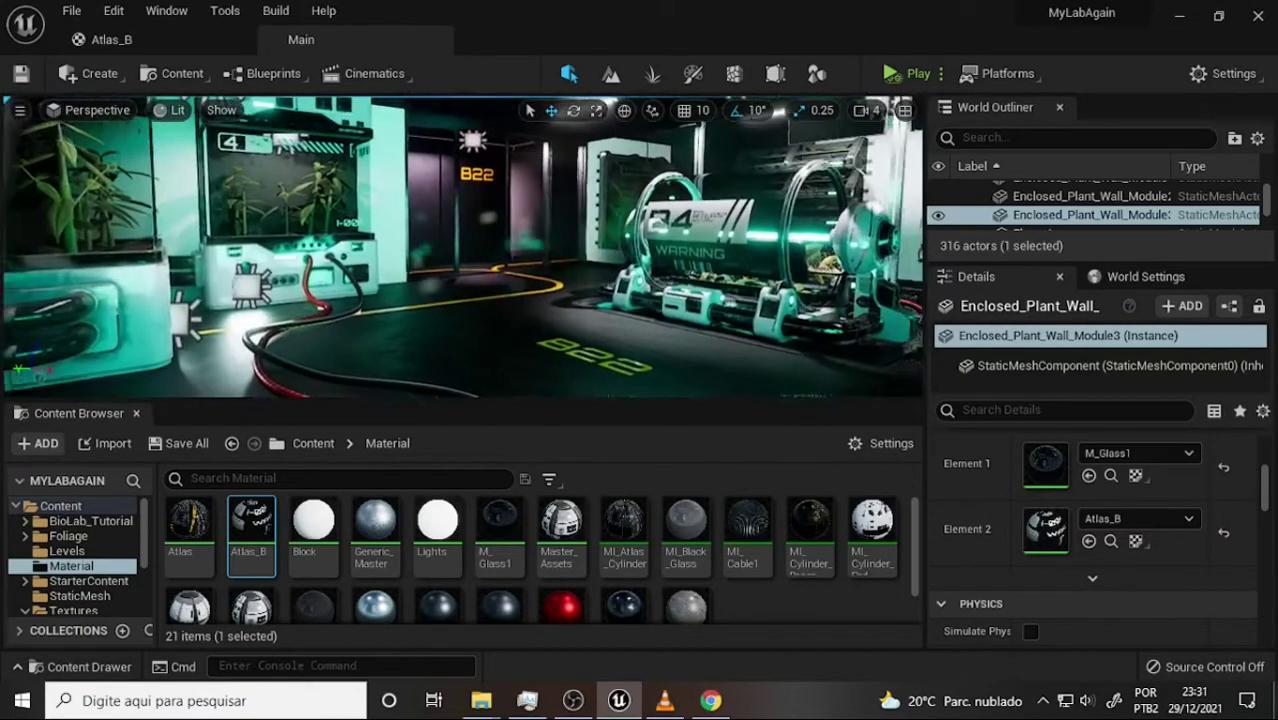
right_drag(355, 190, 355, 190)
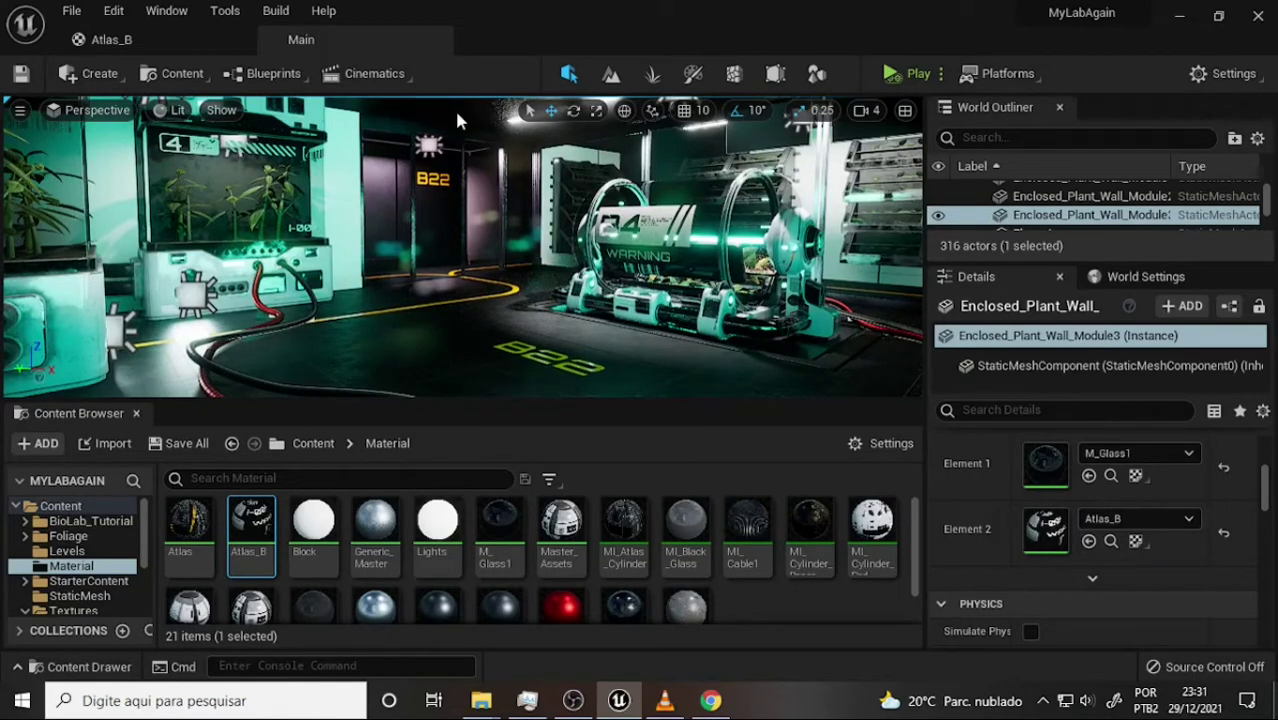
click(111, 39)
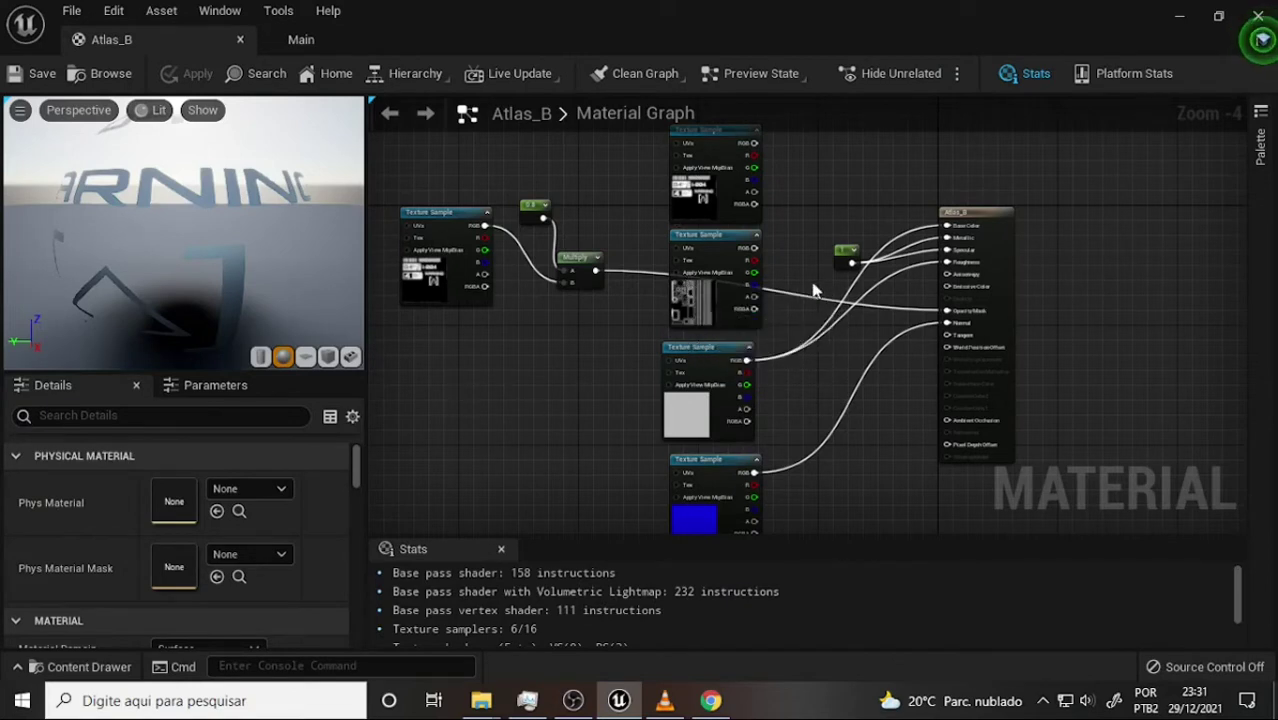
- Confirm the Atlas_B constant node's value is 1.0, then close the material editor and return to the Main level
click(847, 253)
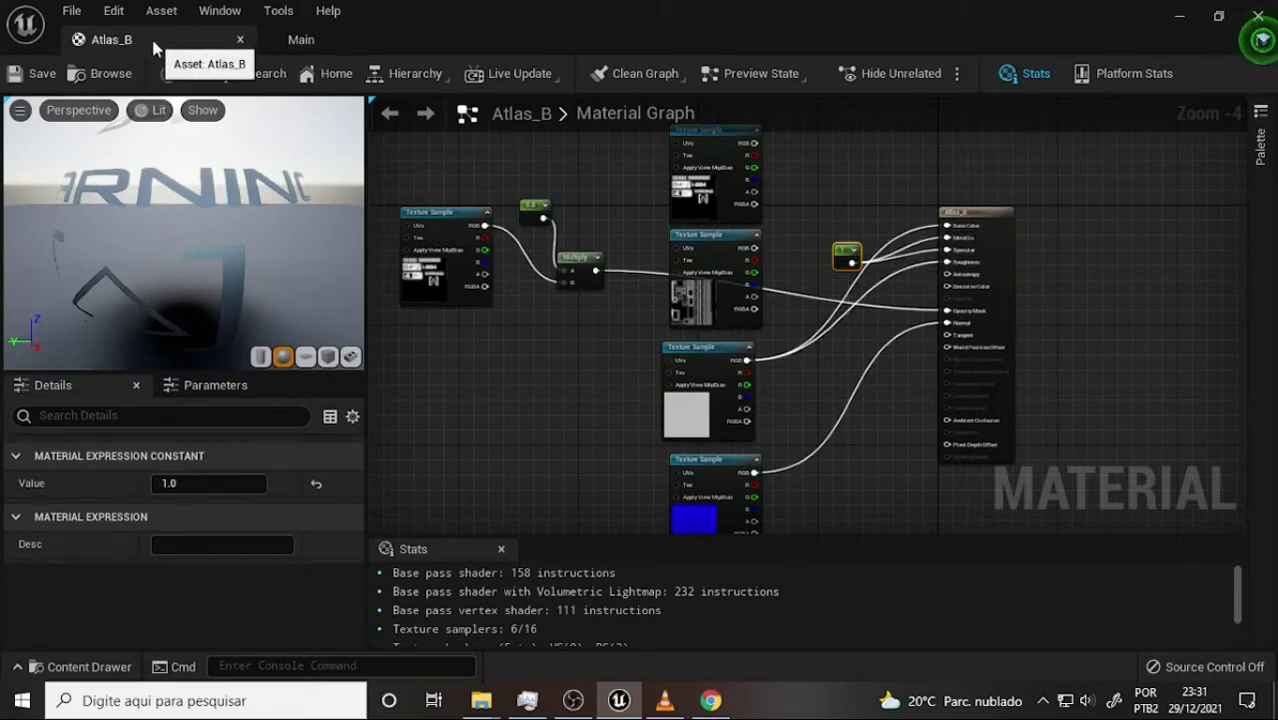
mouse_move(108, 42)
mouse_down()
mouse_move(590, 150)
mouse_move(319, 35)
mouse_up()
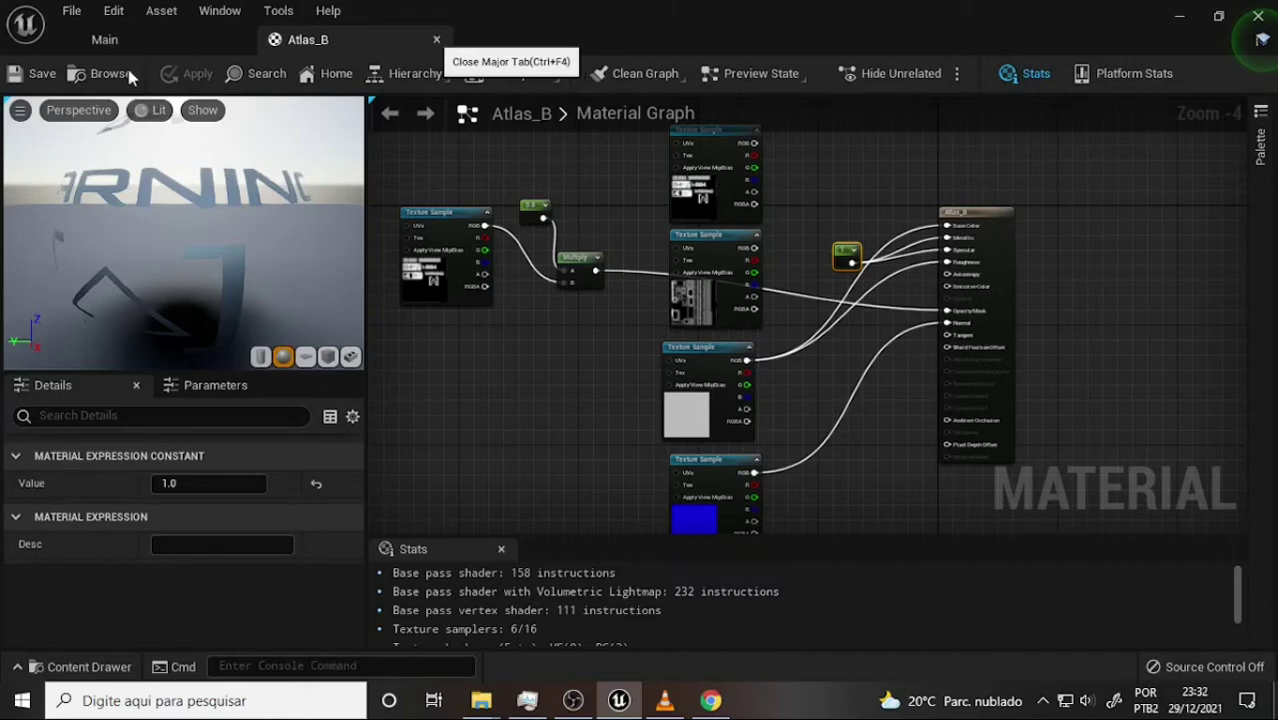
click(108, 42)
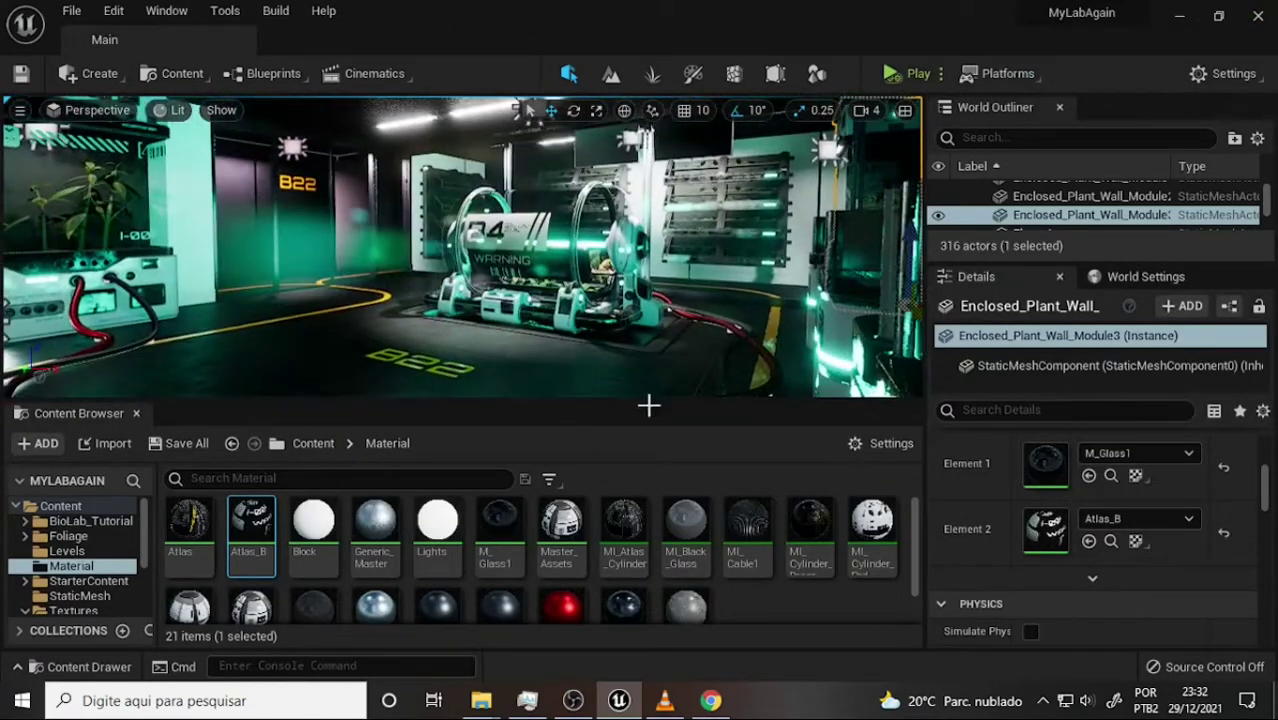
click(710, 702)
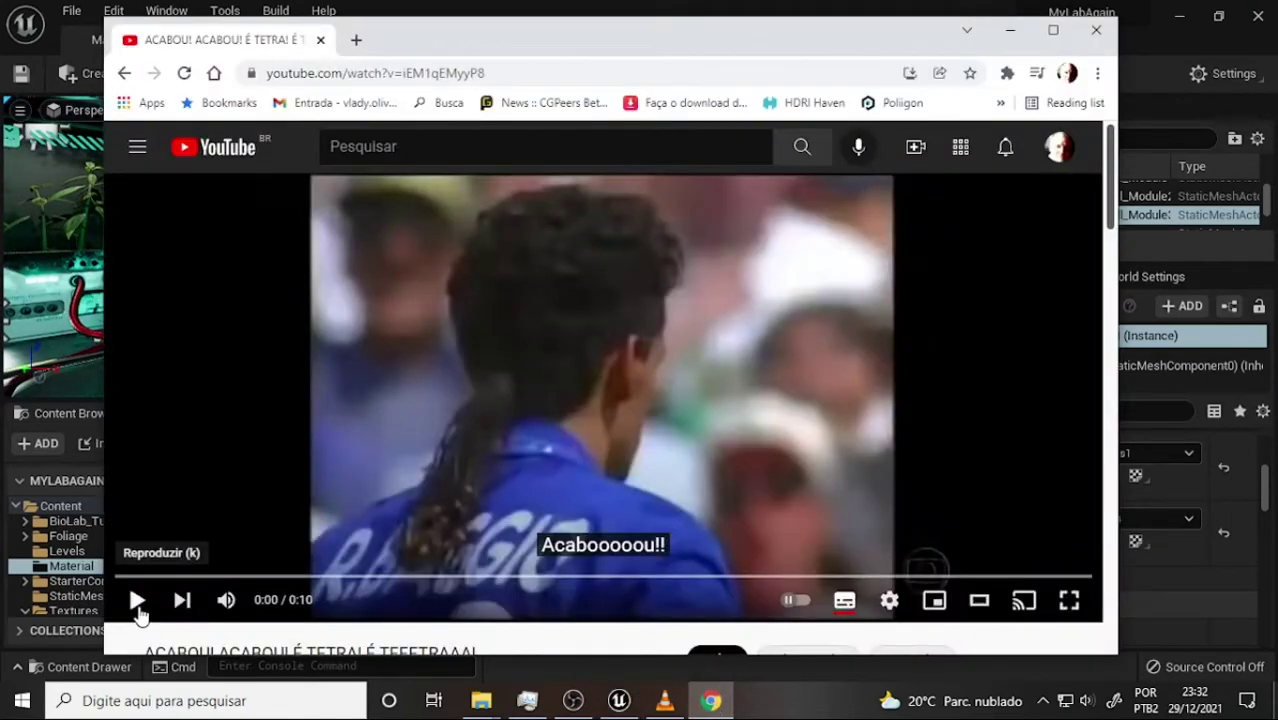
click(137, 599)
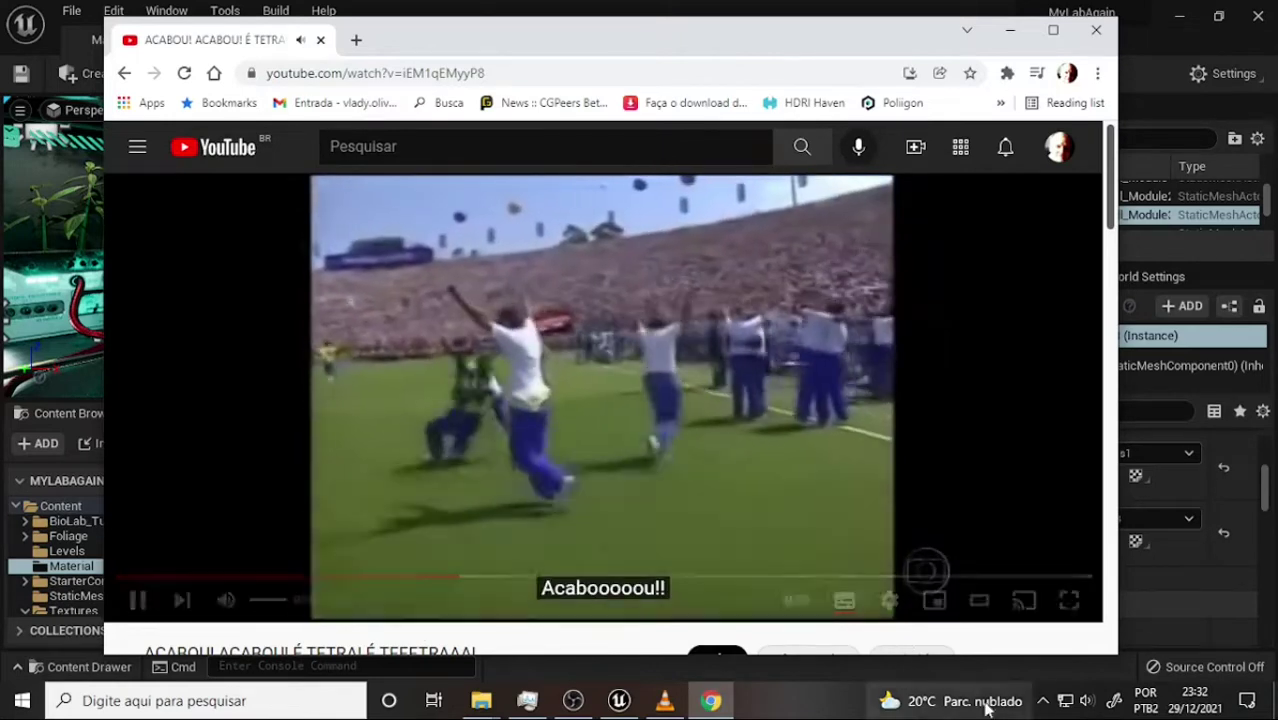
click(1078, 693)
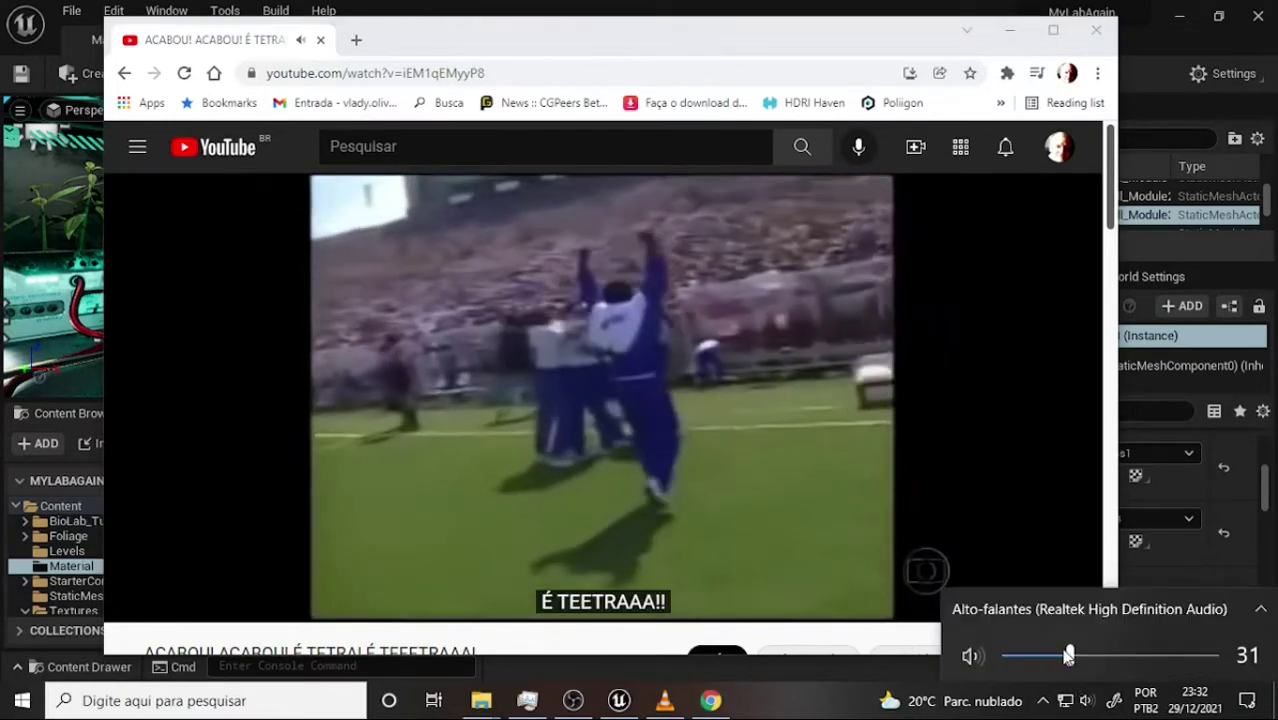
drag(1070, 655, 1144, 657)
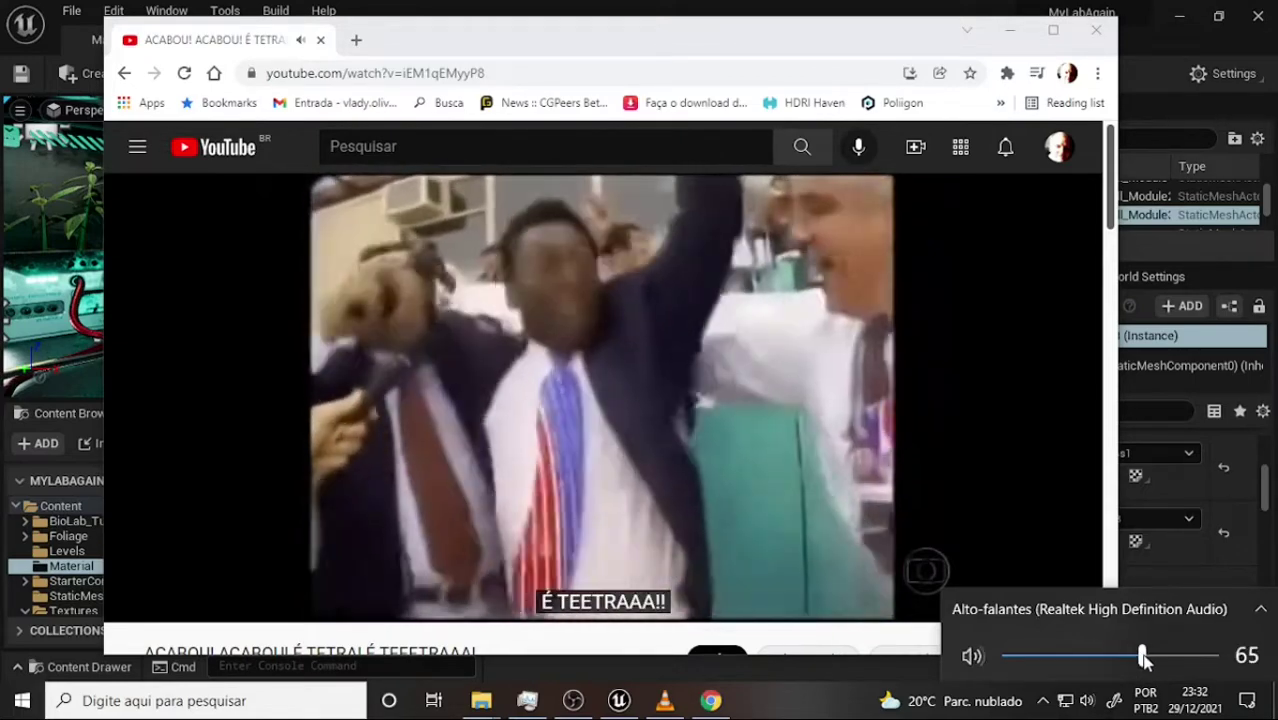
drag(1144, 657, 1106, 657)
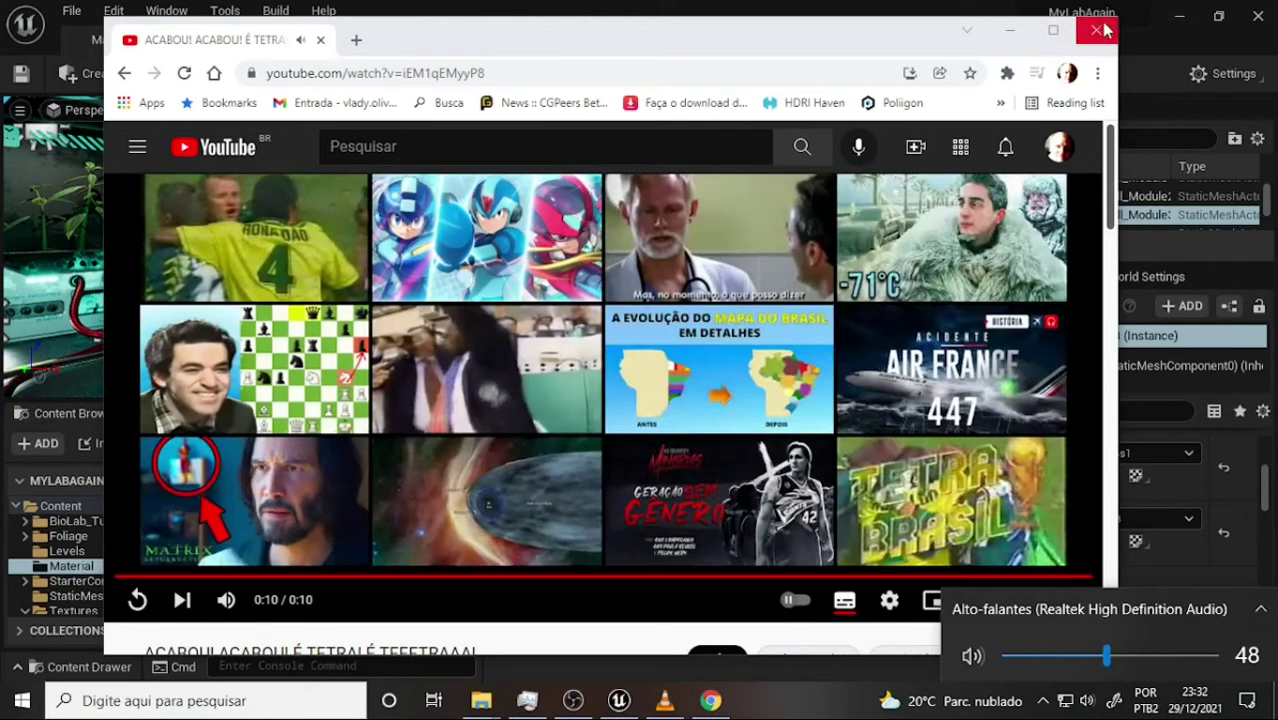
click(1096, 30)
click(1096, 30)
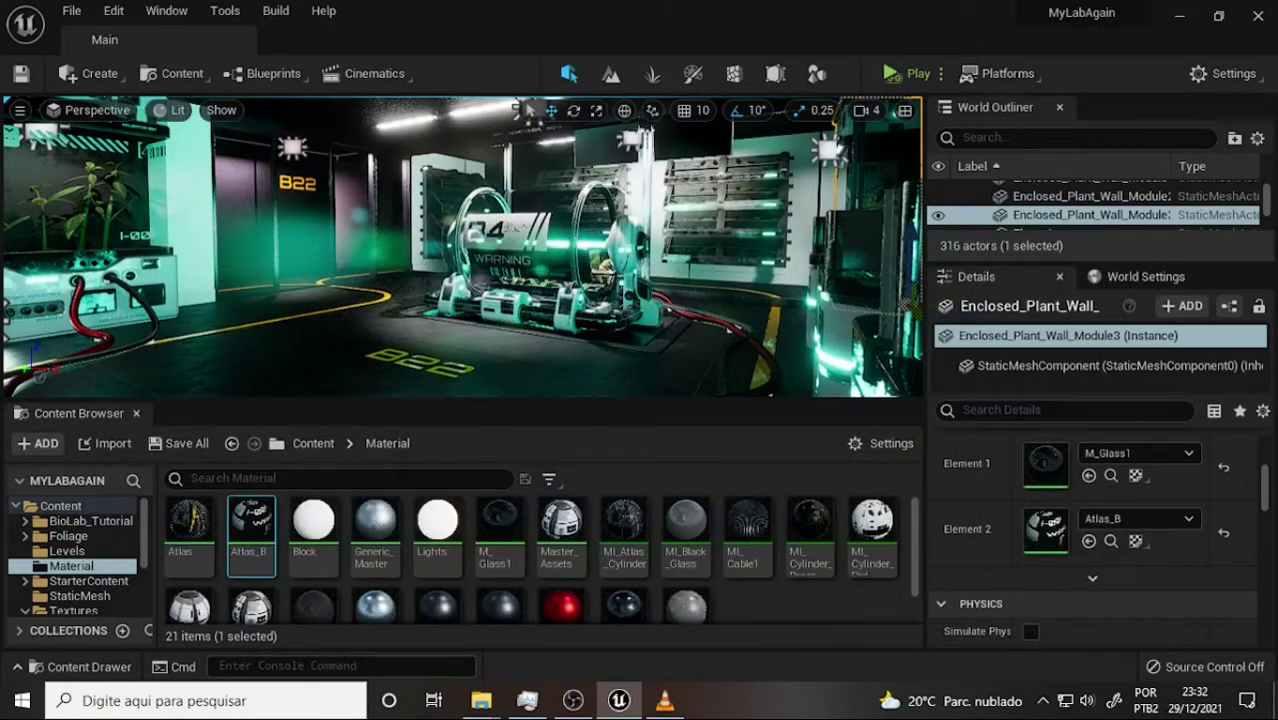
- Focus on the plant wall module, dismiss the File menu unsaved, and orbit in toward the B4 WARNING pod
key(f)
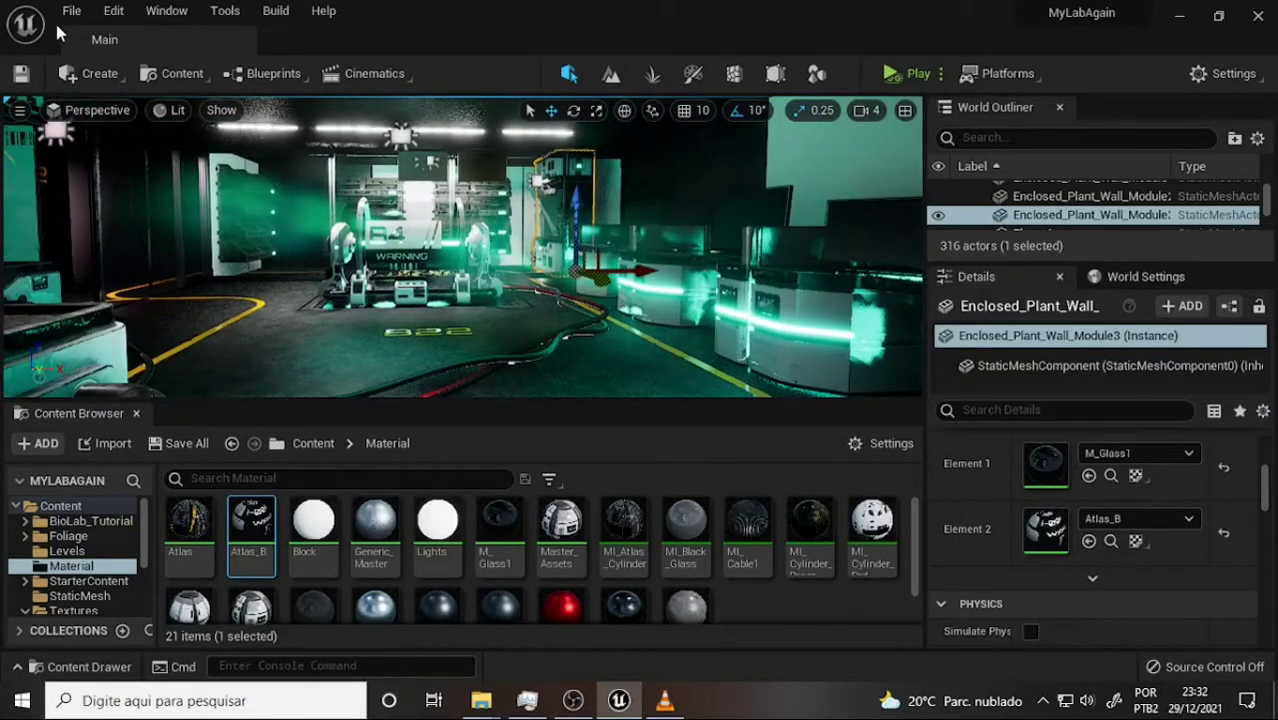
click(71, 10)
click(115, 168)
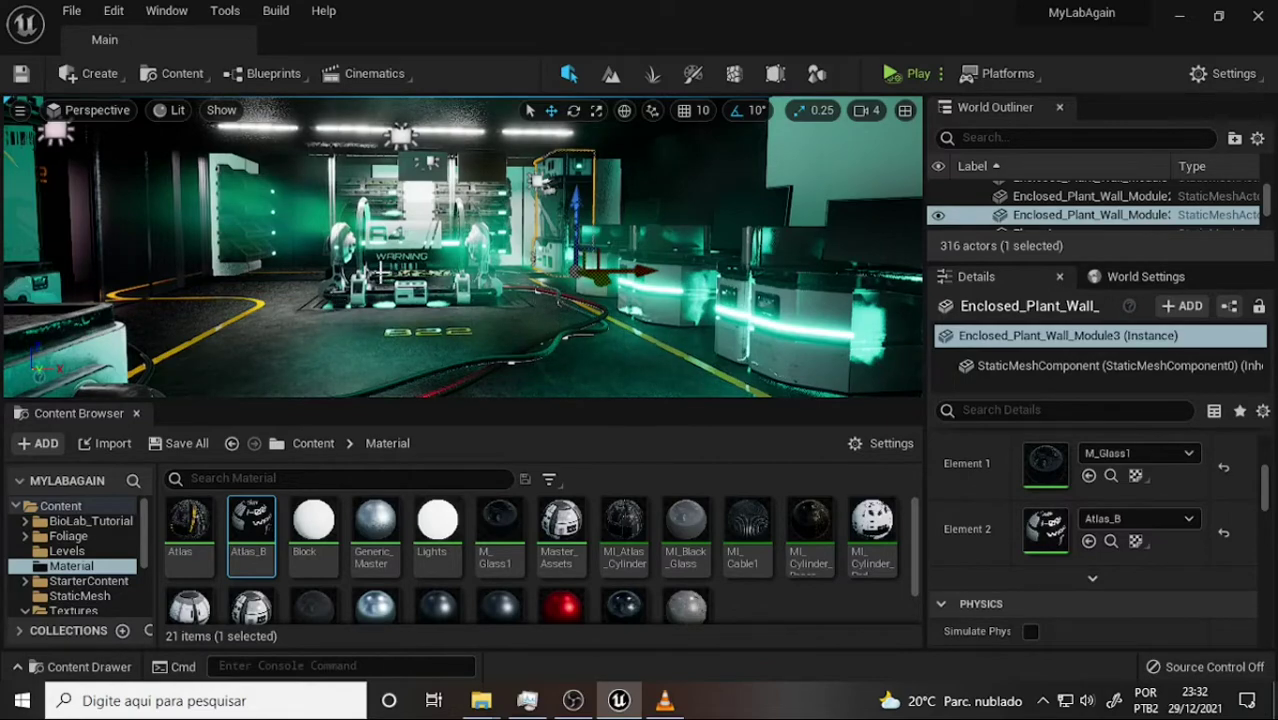
right_drag(556, 302, 541, 308)
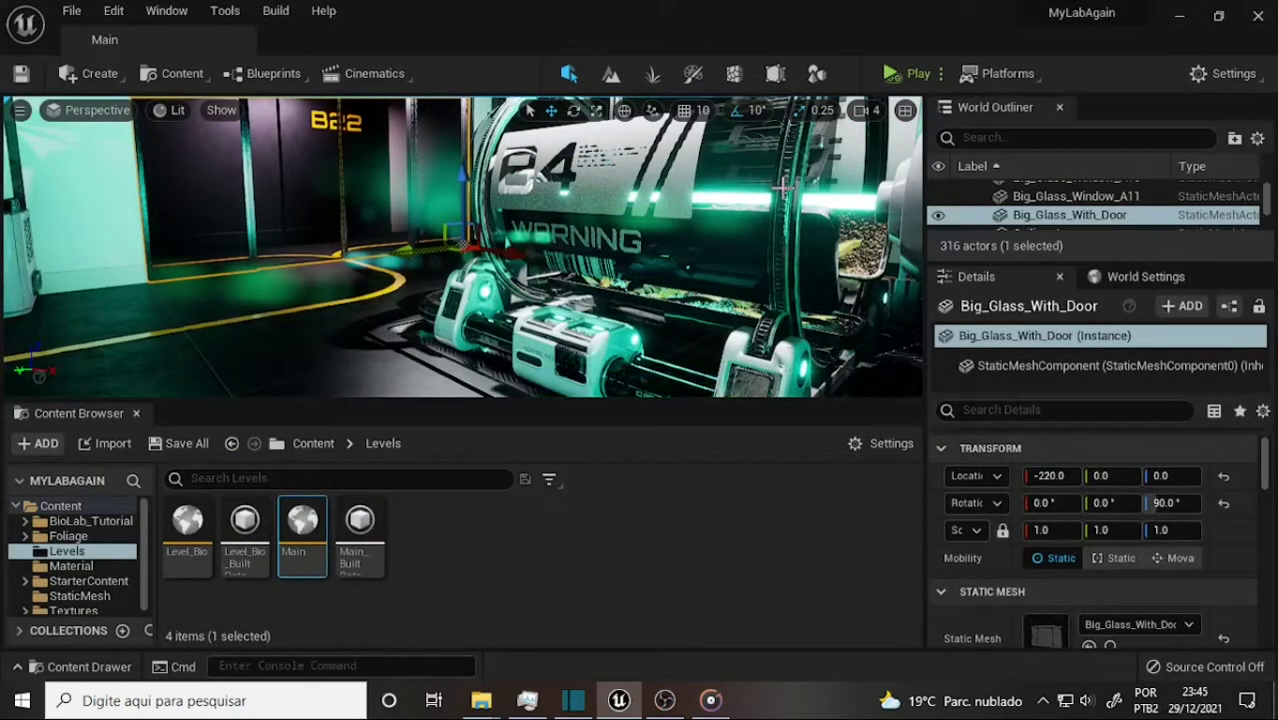
- Select Cylinder_Pod, switch to the F11 full-window viewport, and circle in around the B4 WARNING pod
click(785, 187)
key(F11)
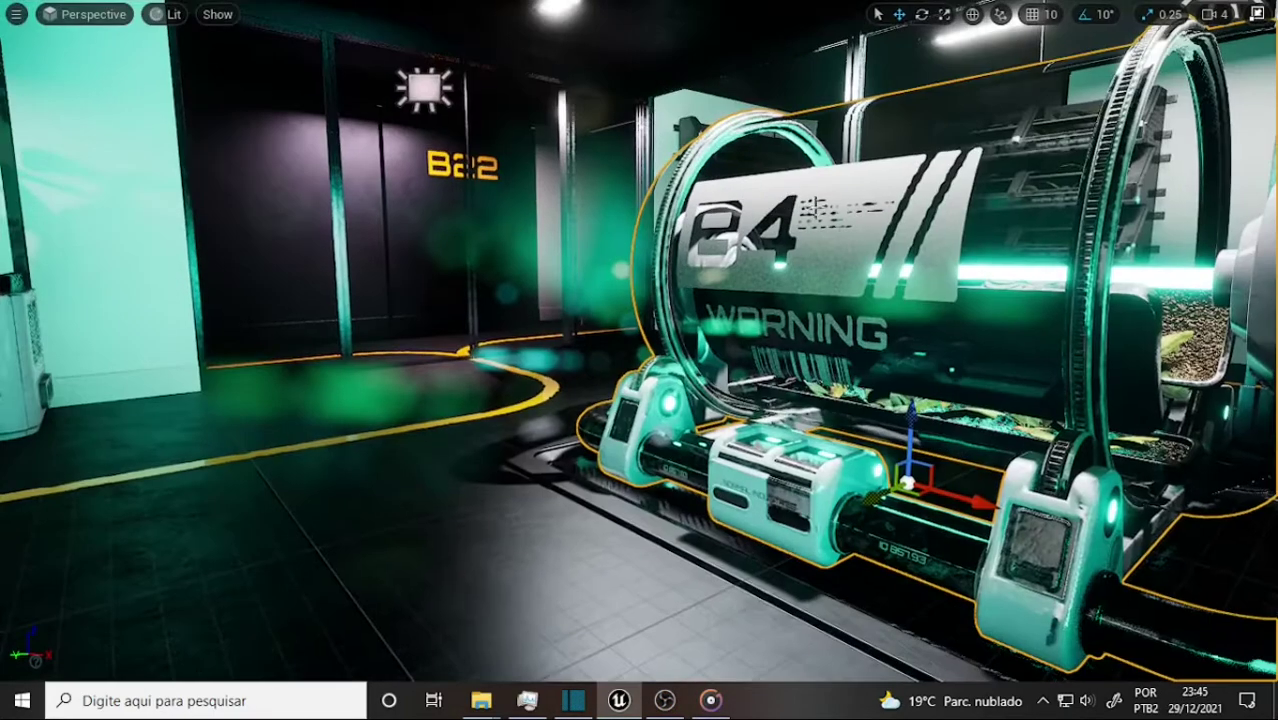
alt+drag(884, 240, 820, 218)
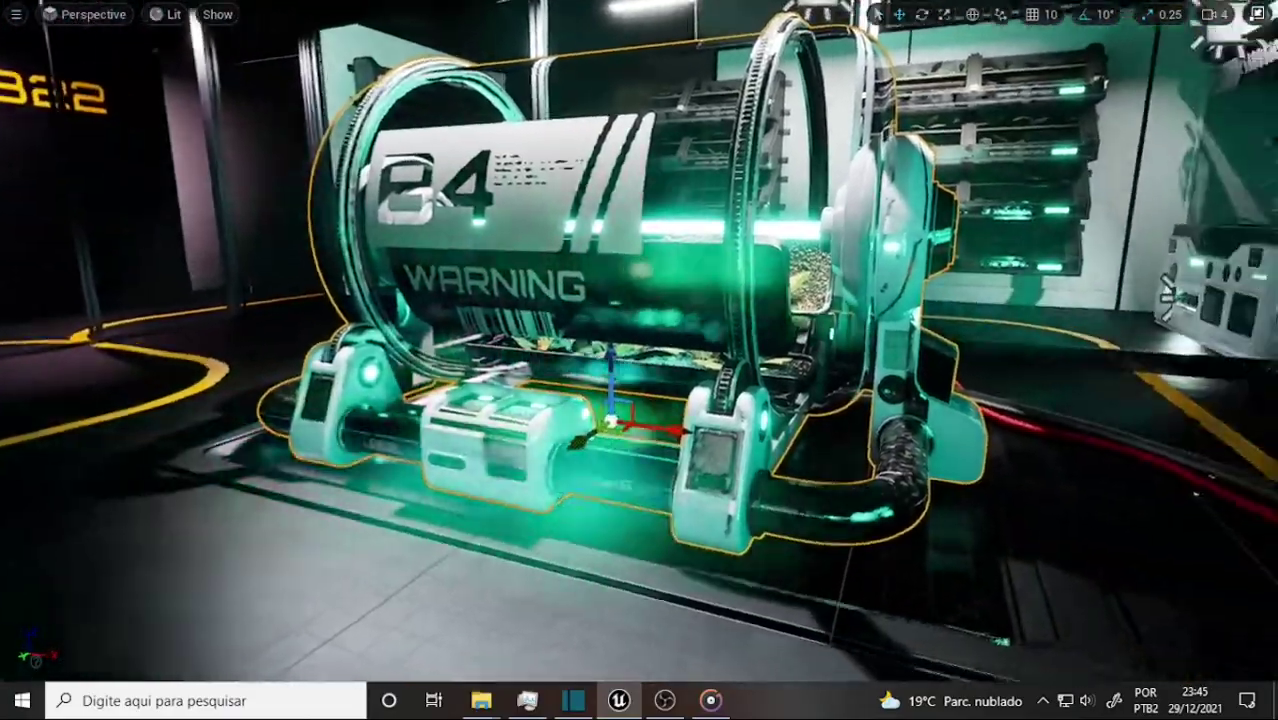
- Fly past the glowing incubator pods toward the B22 corridor machines
right_drag(820, 218, 1240, 235)
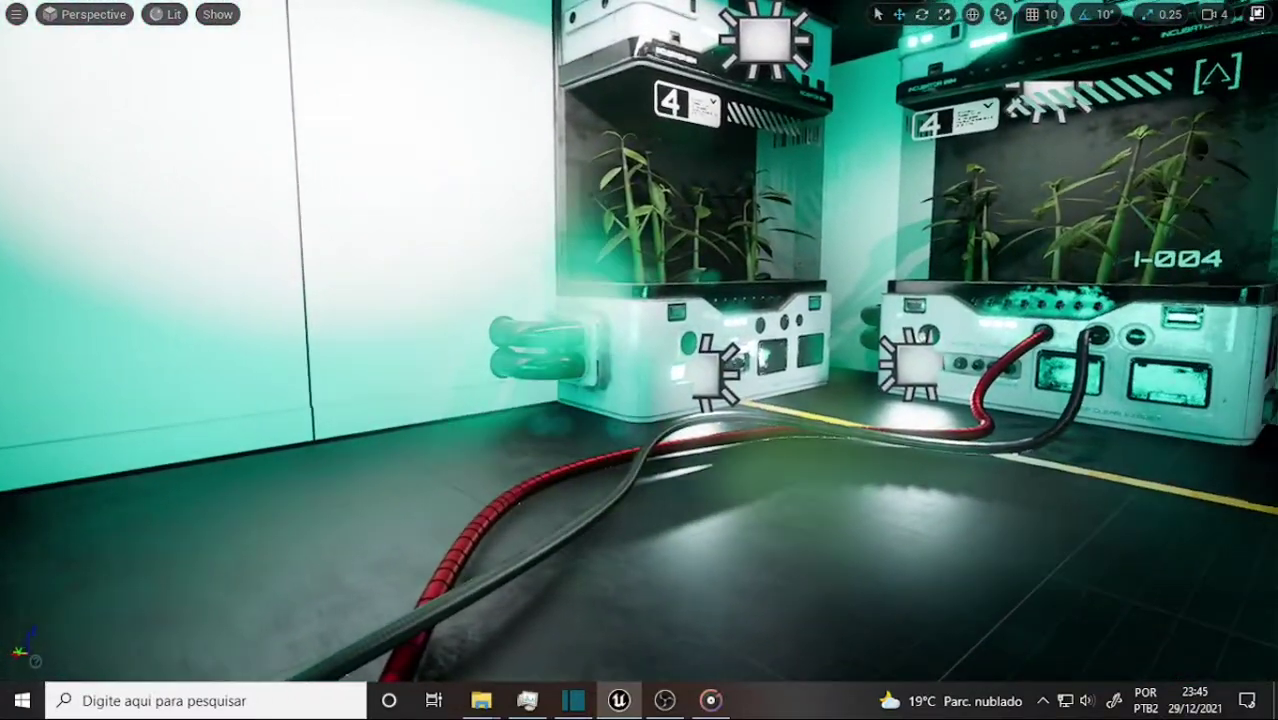
right_drag(879, 238, 760, 240)
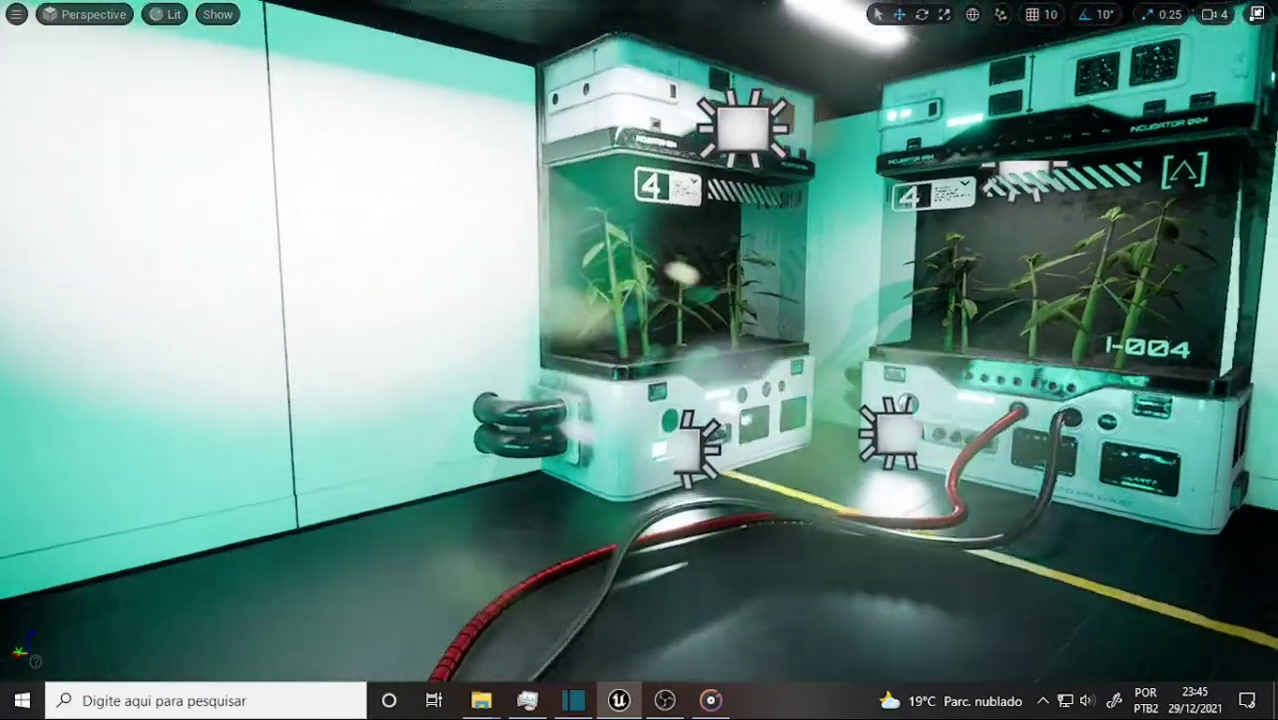
right_drag(790, 346, 900, 350)
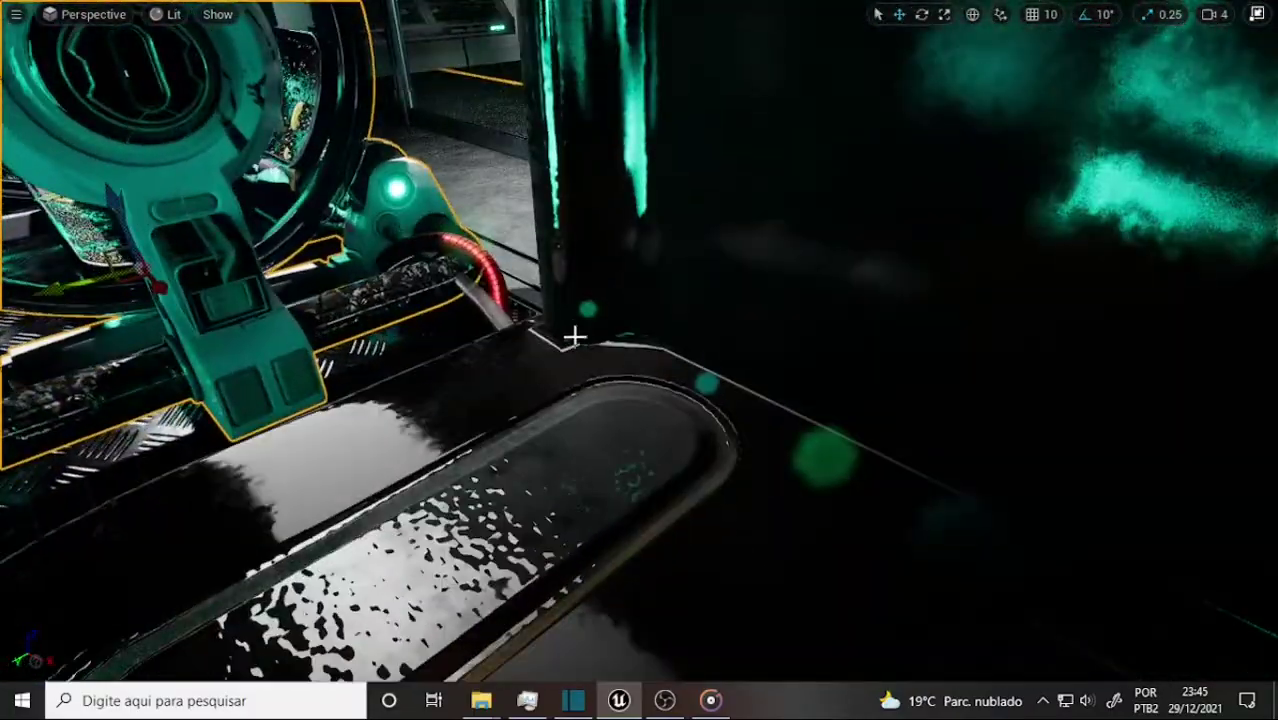
right_drag(573, 337, 480, 340)
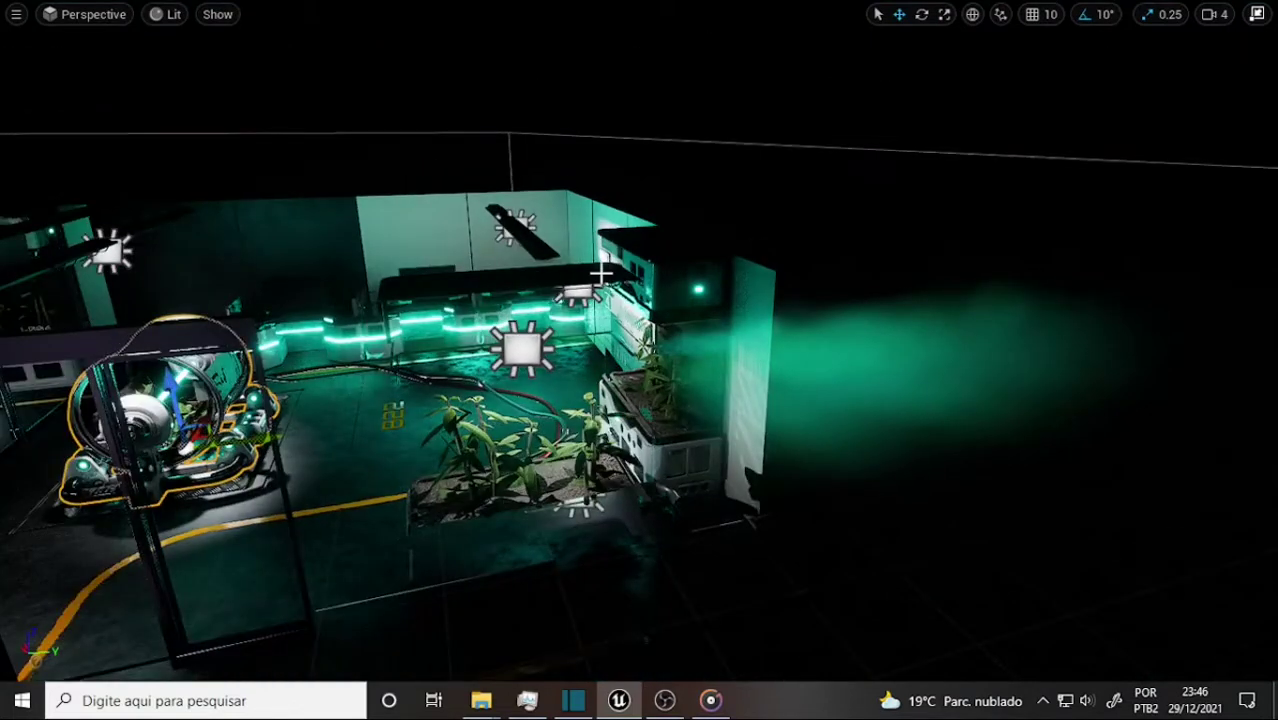
- Leave full-window mode, frame and orbit the Cylinder_Pod, then view the lab through CineCameraActor1
key(F11)
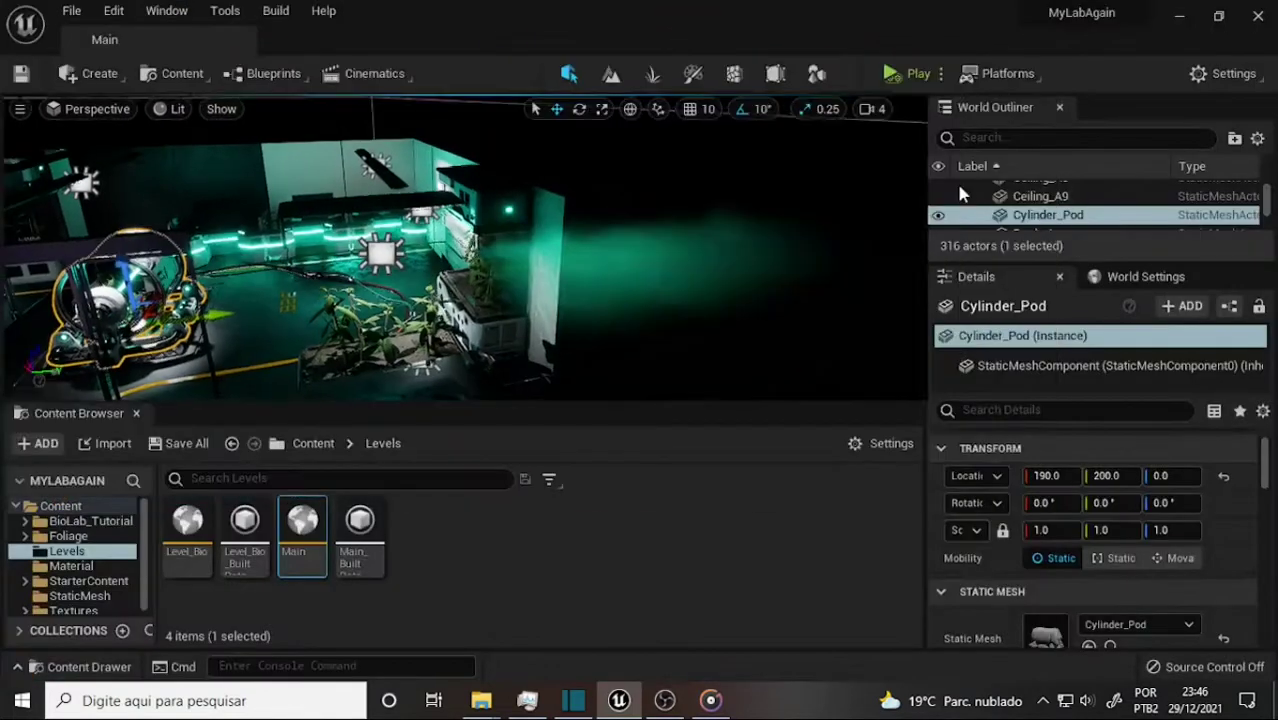
key(f)
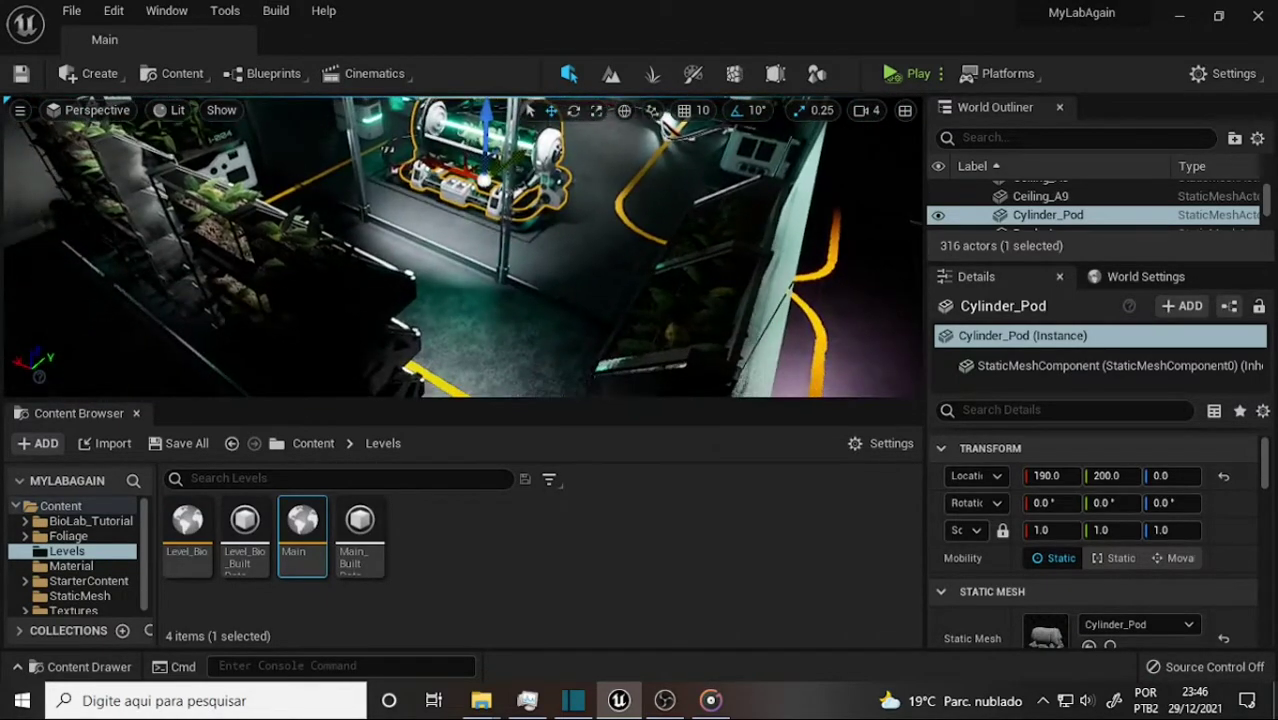
alt+drag(710, 215, 560, 230)
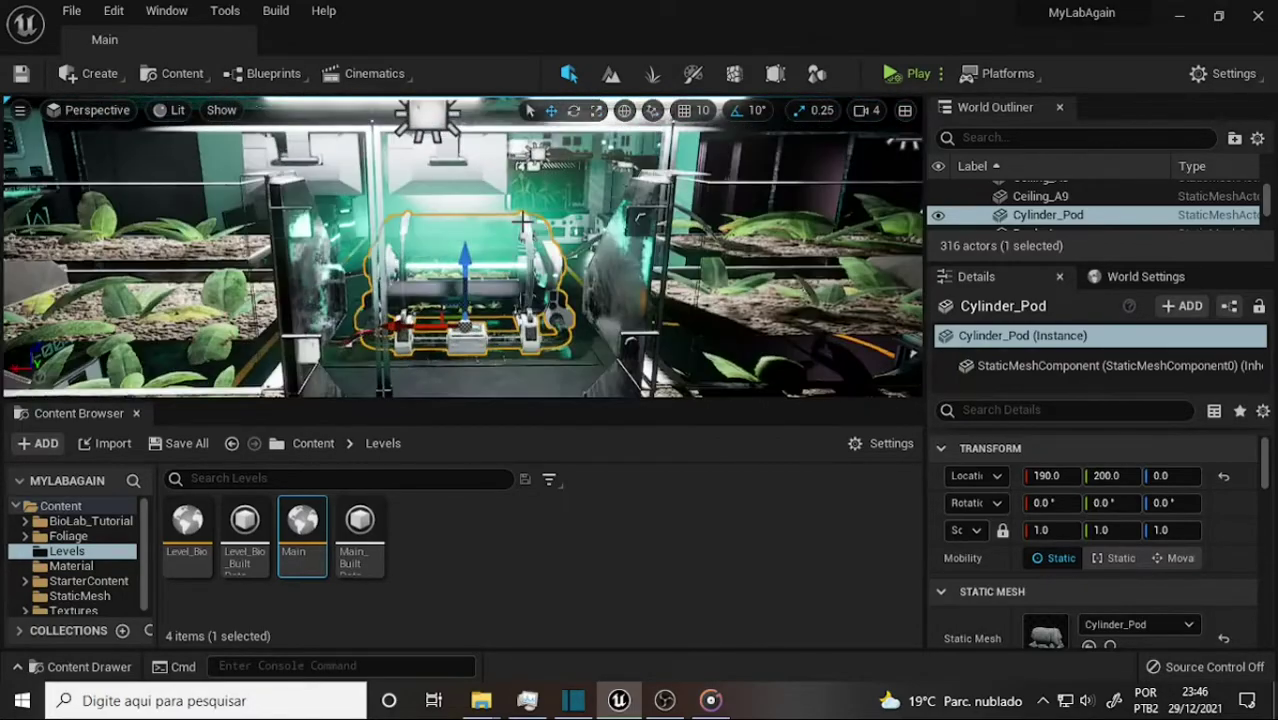
mouse_move(492, 267)
alt+mouse_down()
mouse_move(447, 250)
mouse_move(400, 260)
alt+mouse_up()
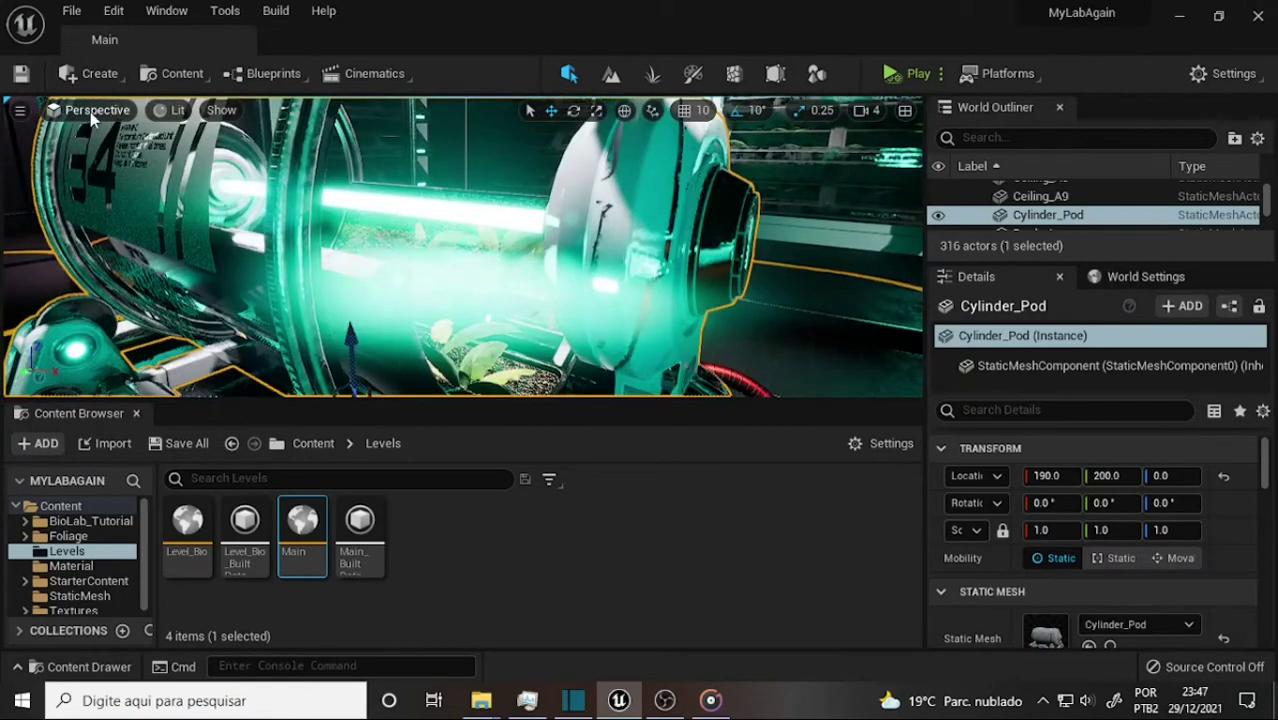
click(90, 112)
click(132, 318)
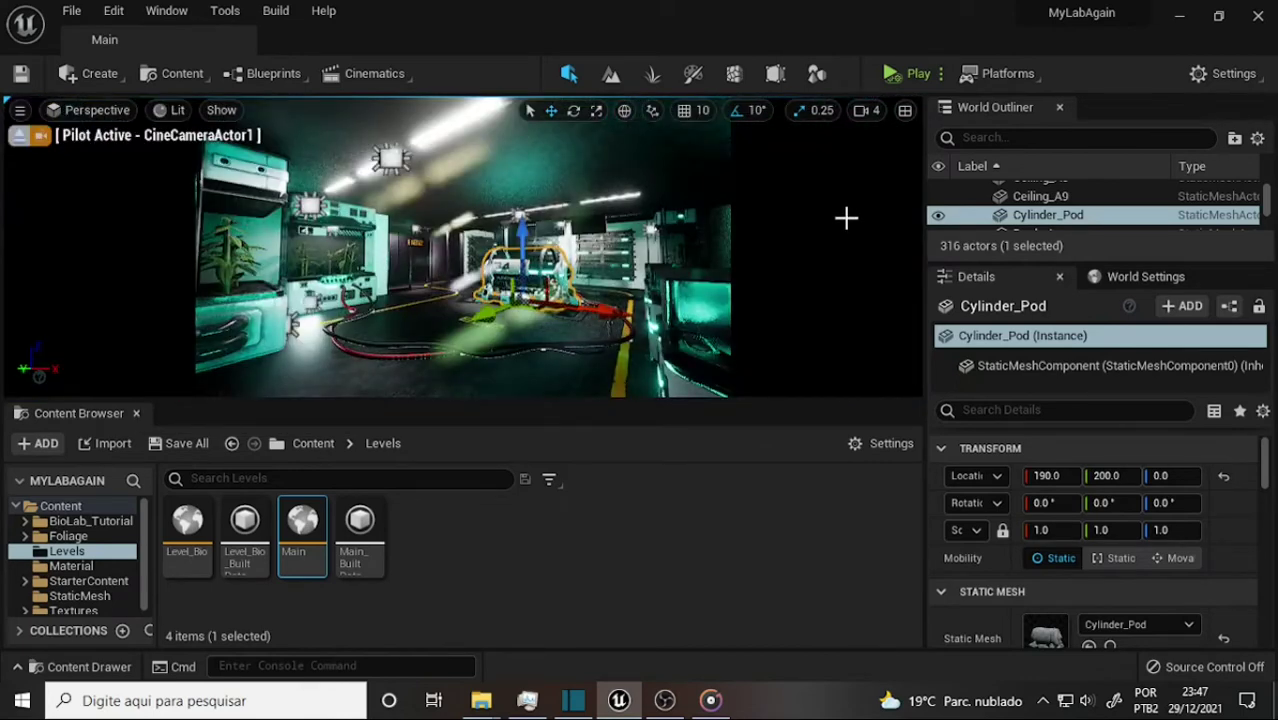
- Toggle the F11 full-window view off again and stop piloting CineCameraActor1
key(F11)
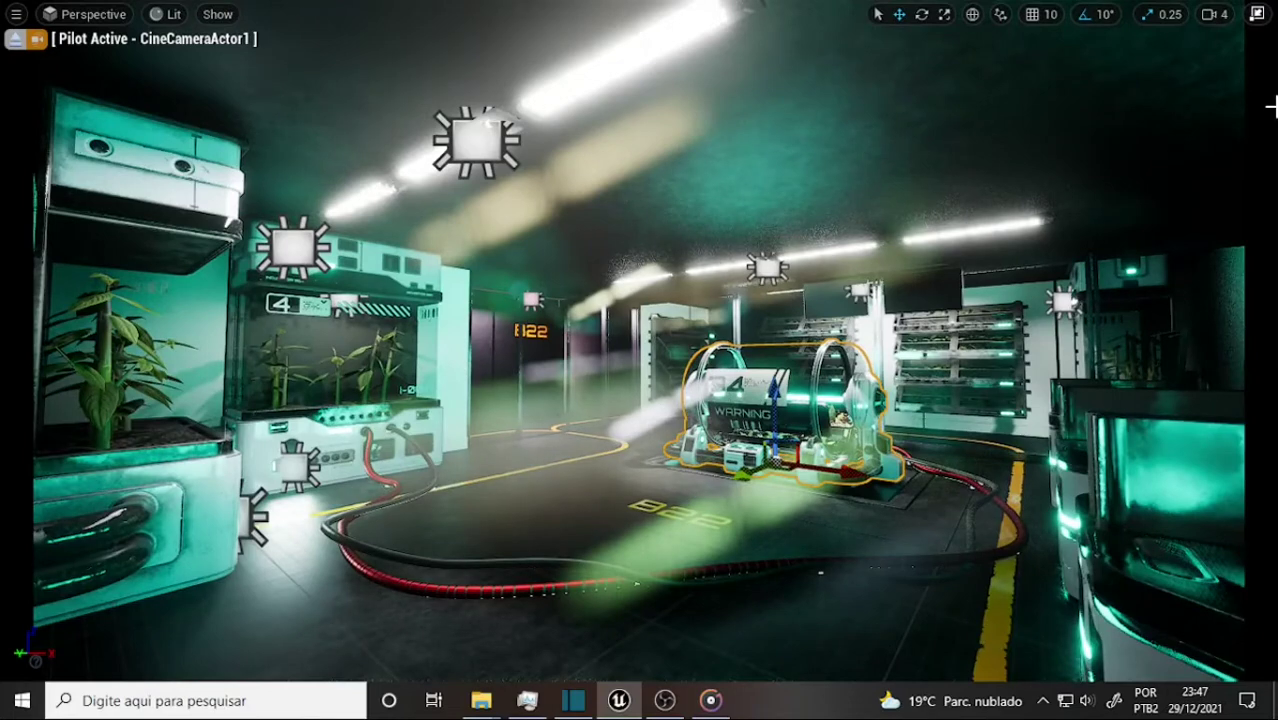
key(F11)
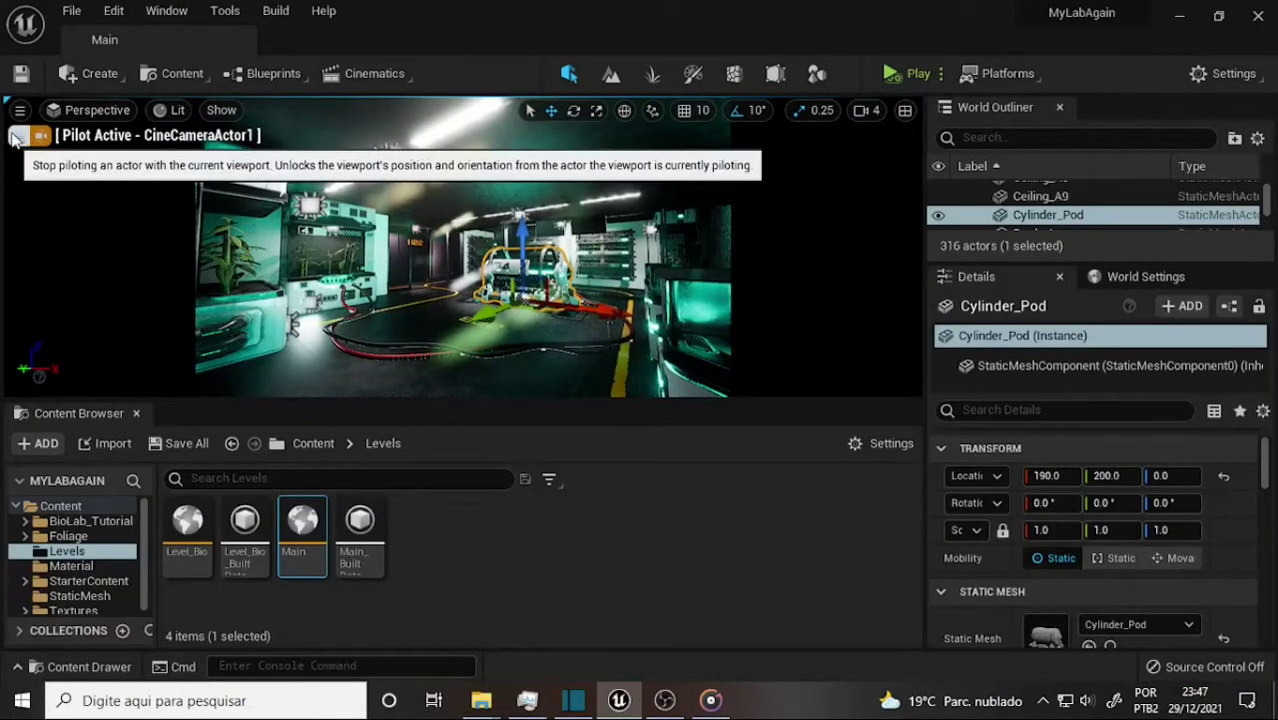
click(27, 143)
- Make the viewport taller, frame the Cylinder_Pod, and bring OBS Studio to the front
scroll(630, 200, up, 3)
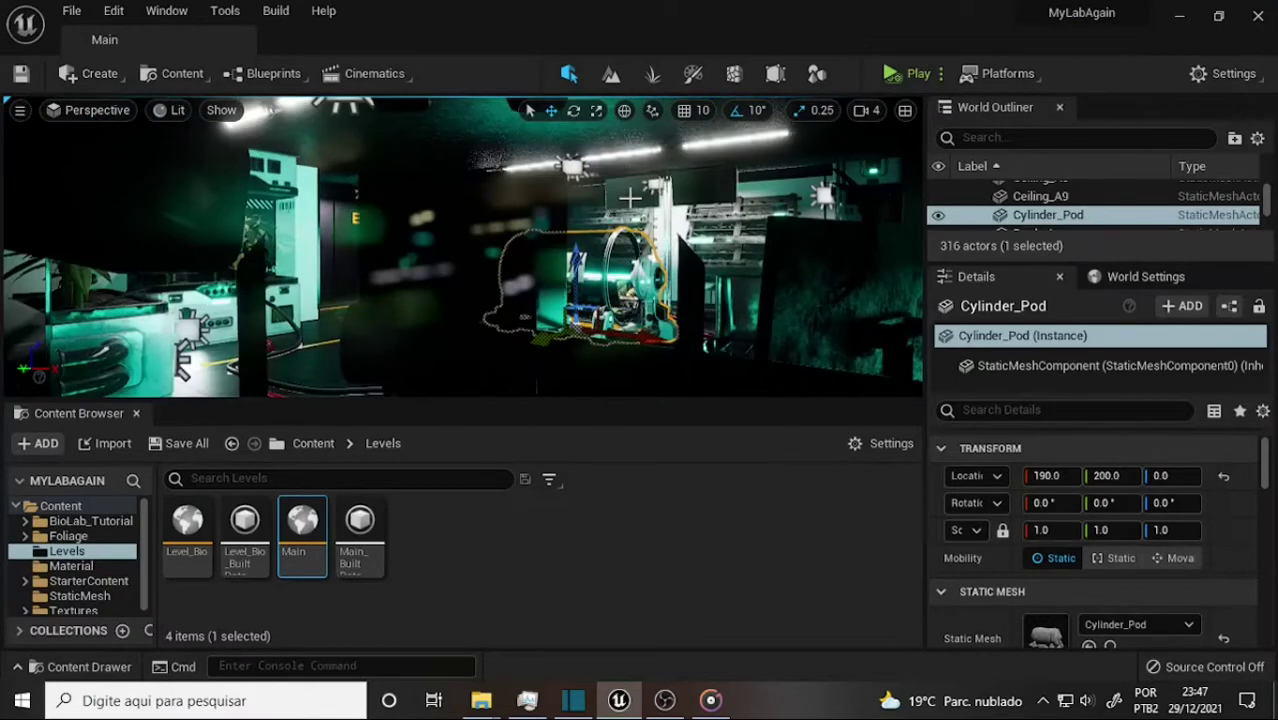
scroll(557, 256, up, 3)
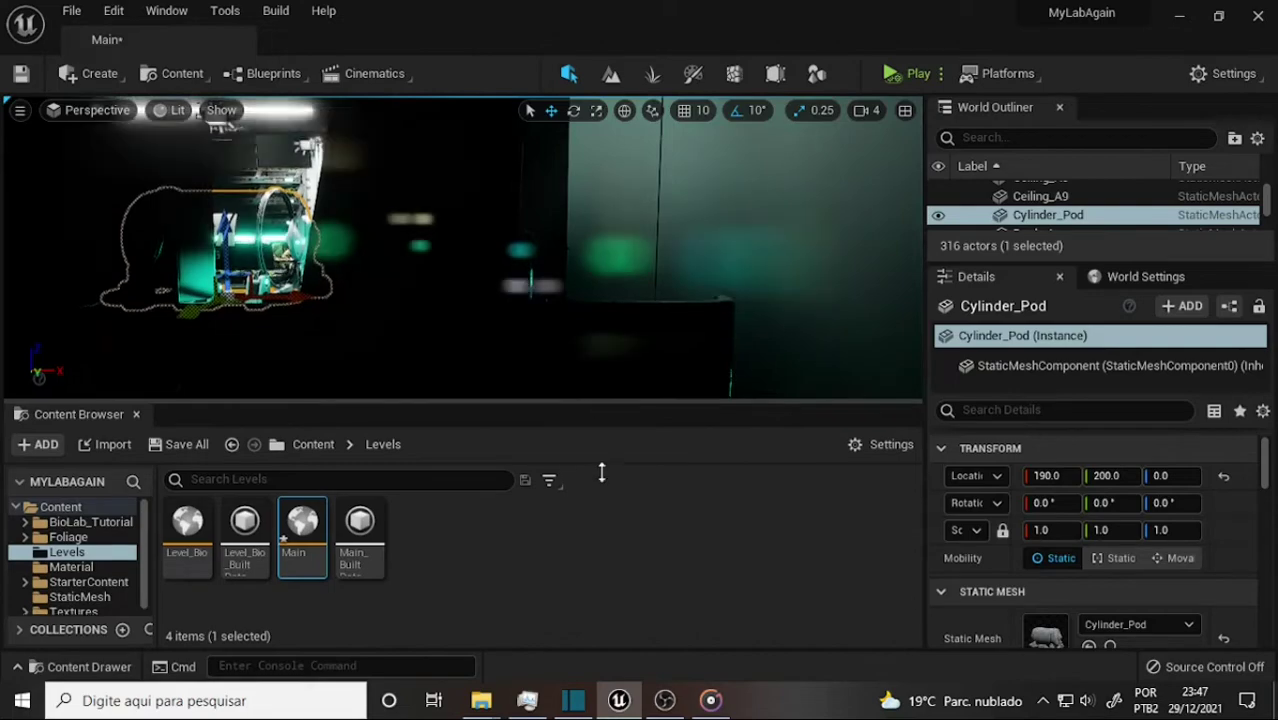
drag(576, 402, 578, 500)
key(f)
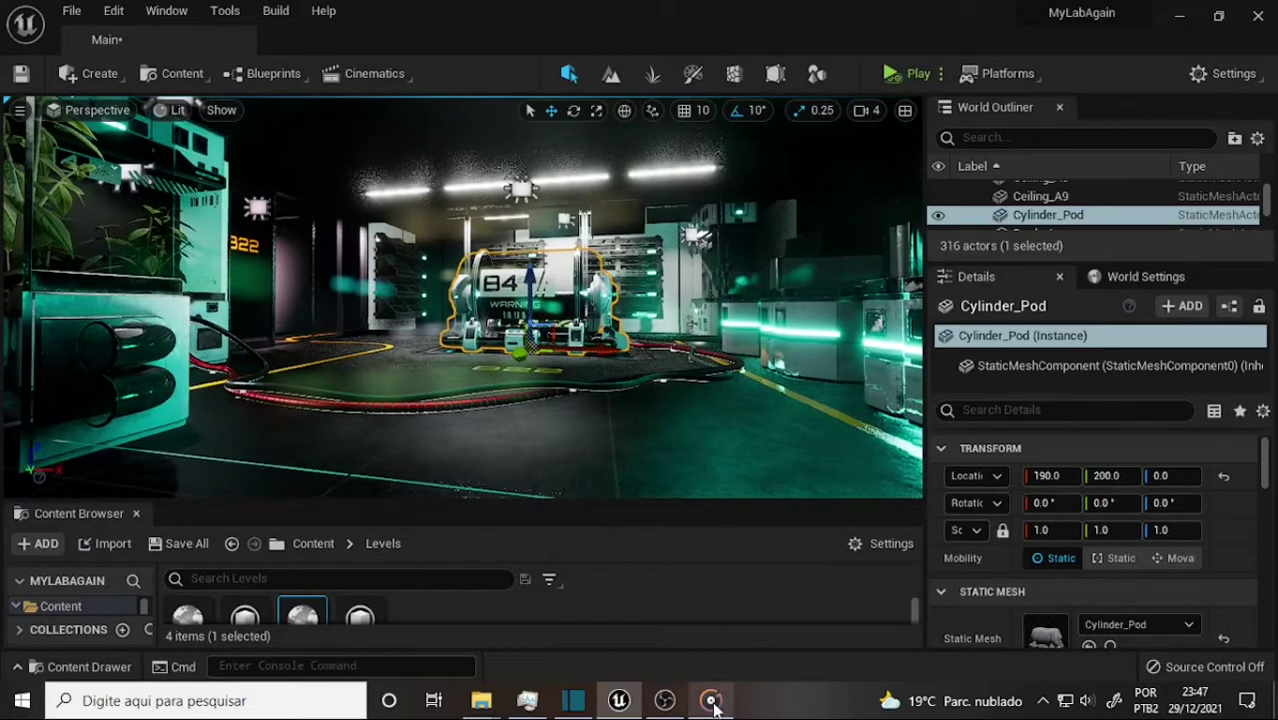
mouse_move(710, 700)
click(667, 702)
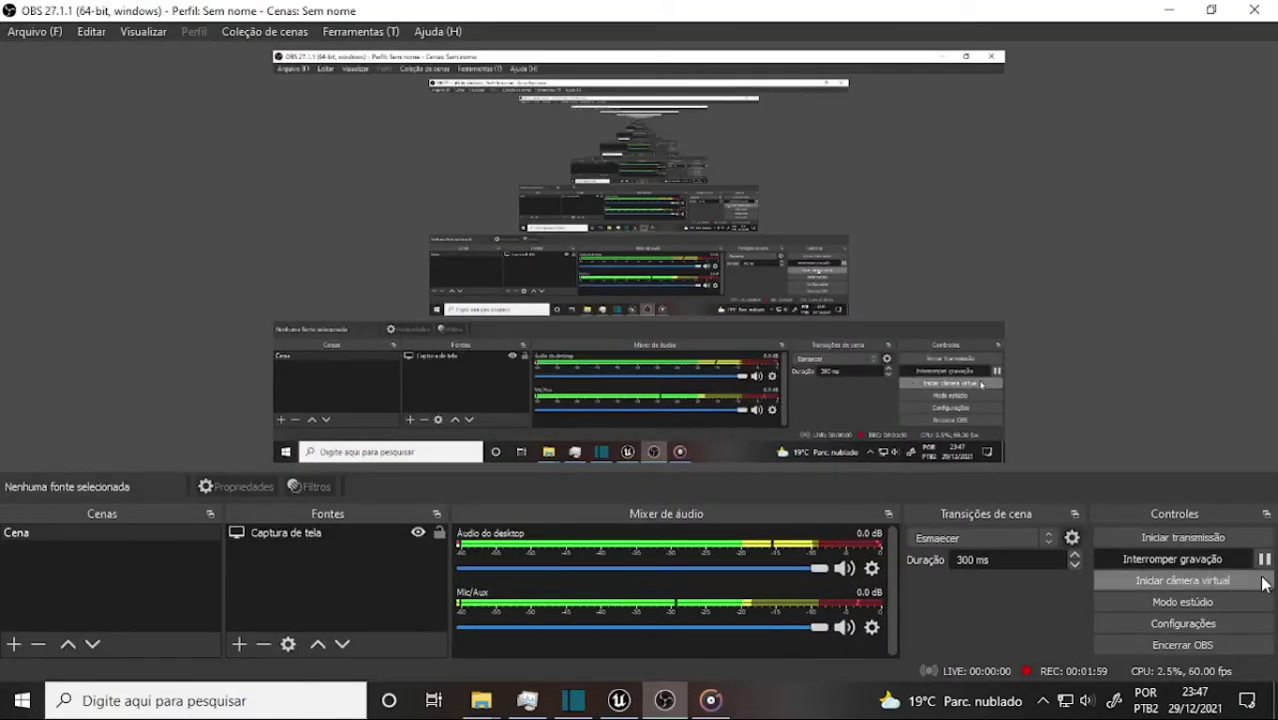